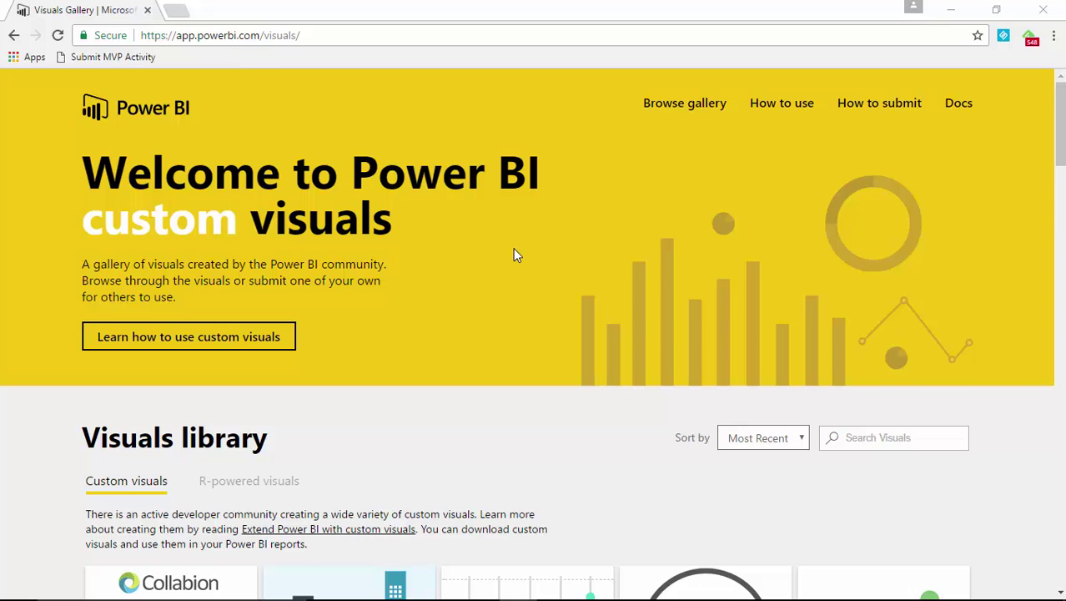
Browse the custom visuals gallery for the SankeyBarchart visual and open it.
scroll(515, 250, "down", 4)
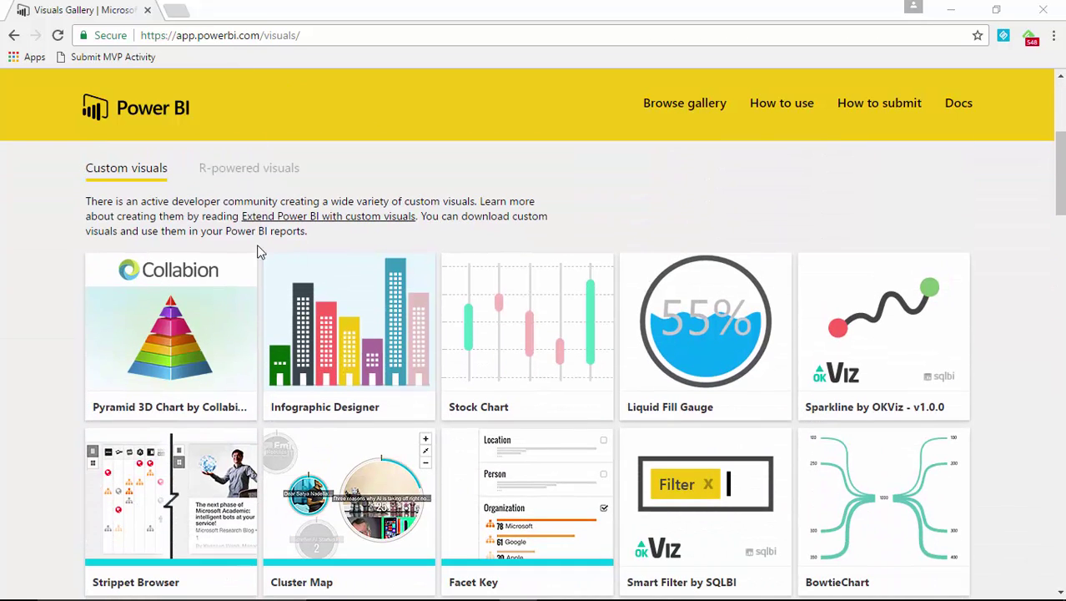
scroll(589, 302, "down", 4)
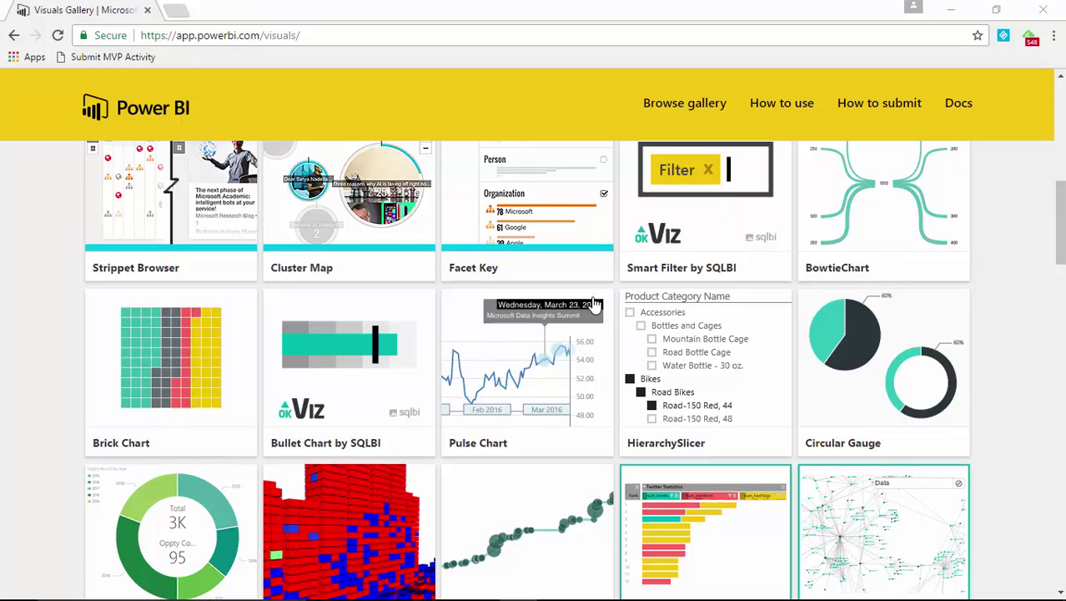
scroll(594, 305, "down", 3)
scroll(594, 305, "down", 3)
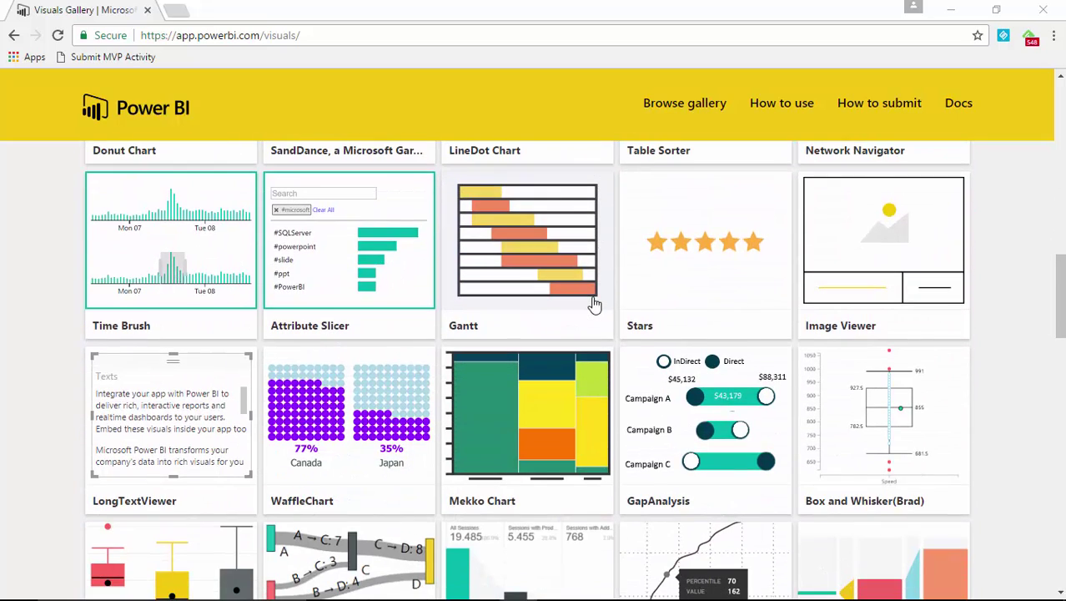
scroll(594, 304, "down", 4)
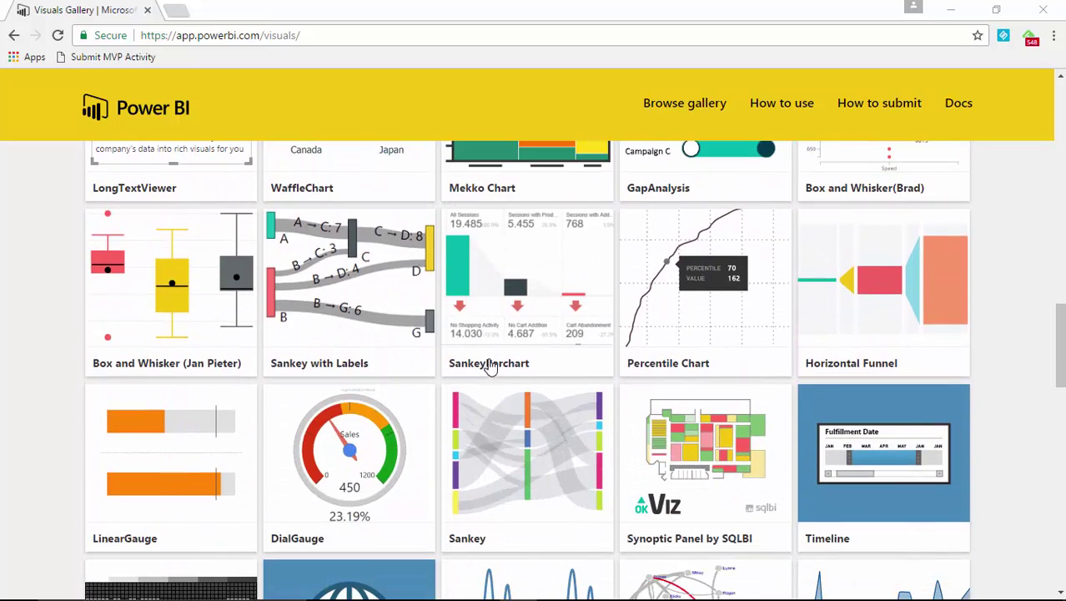
left_click(560, 267)
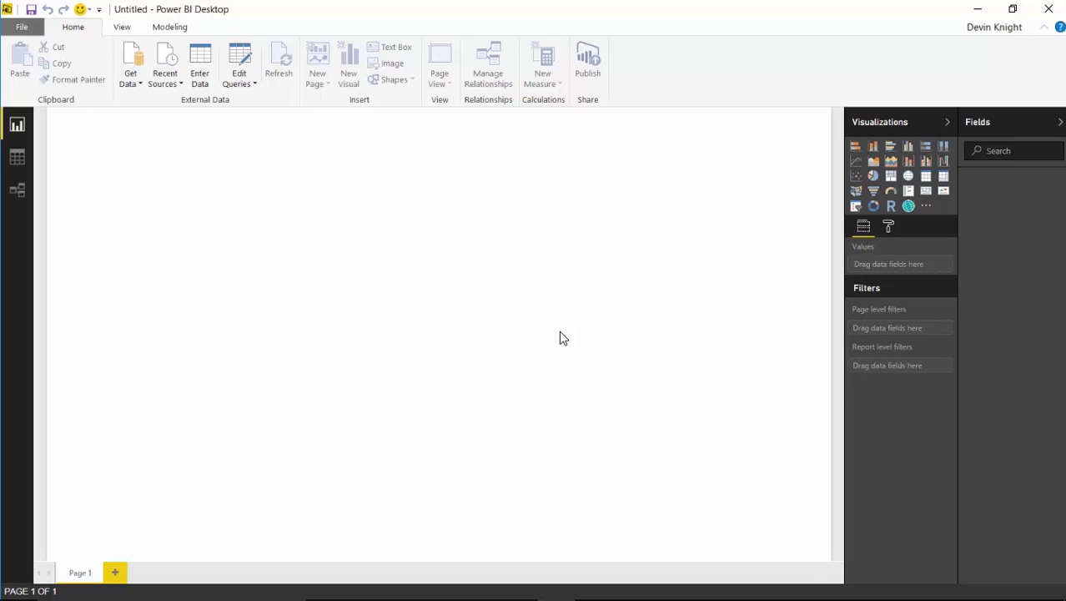
Load the Opportunity Stage table from the Excel workbook Sales Opportunities.xlsx into the report.
left_click(137, 77)
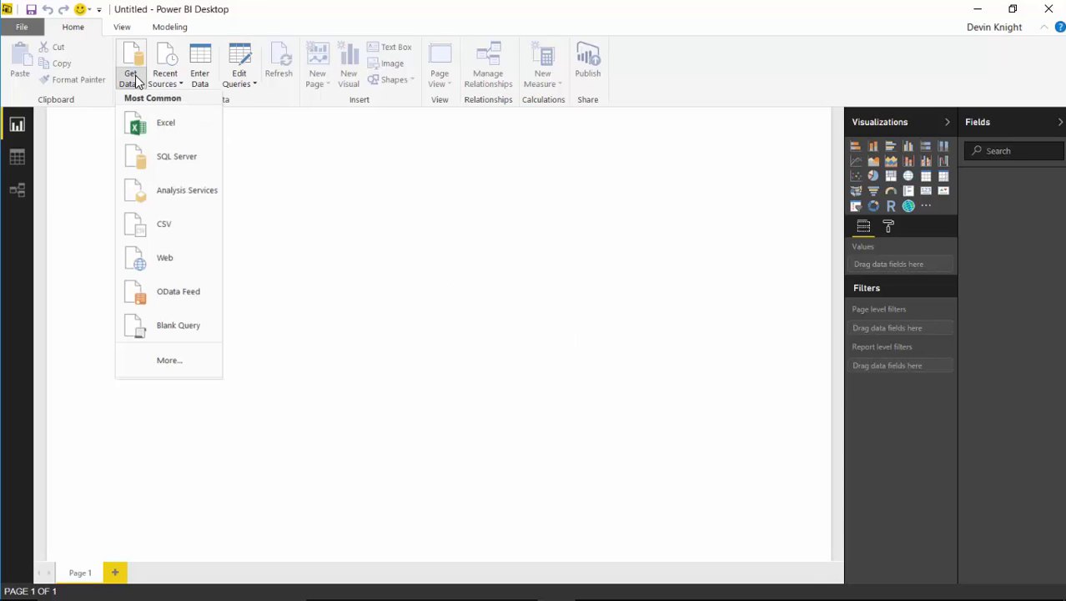
left_click(172, 125)
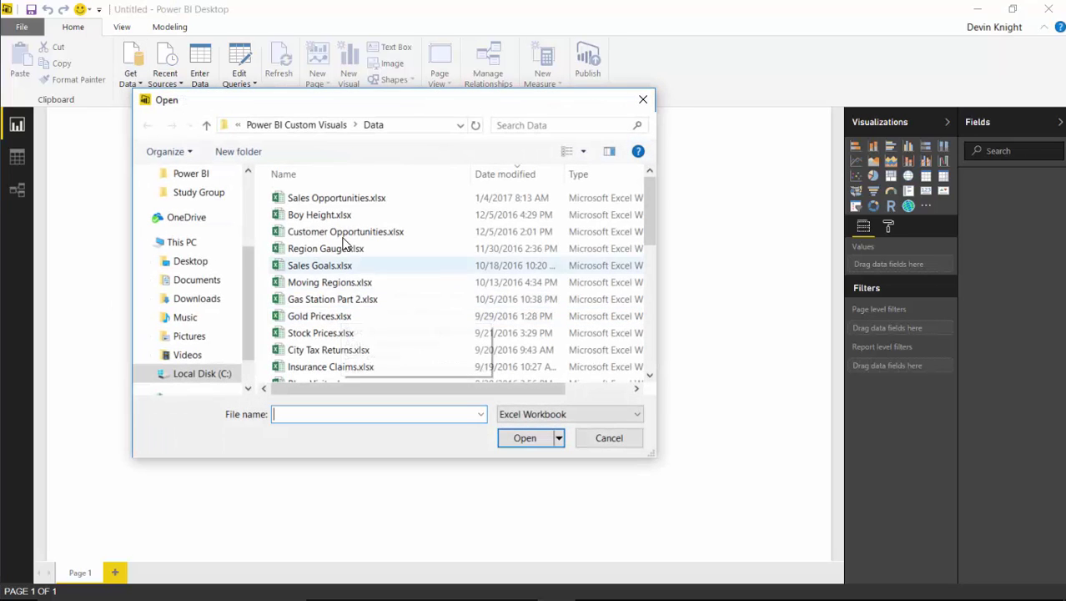
left_click(336, 198)
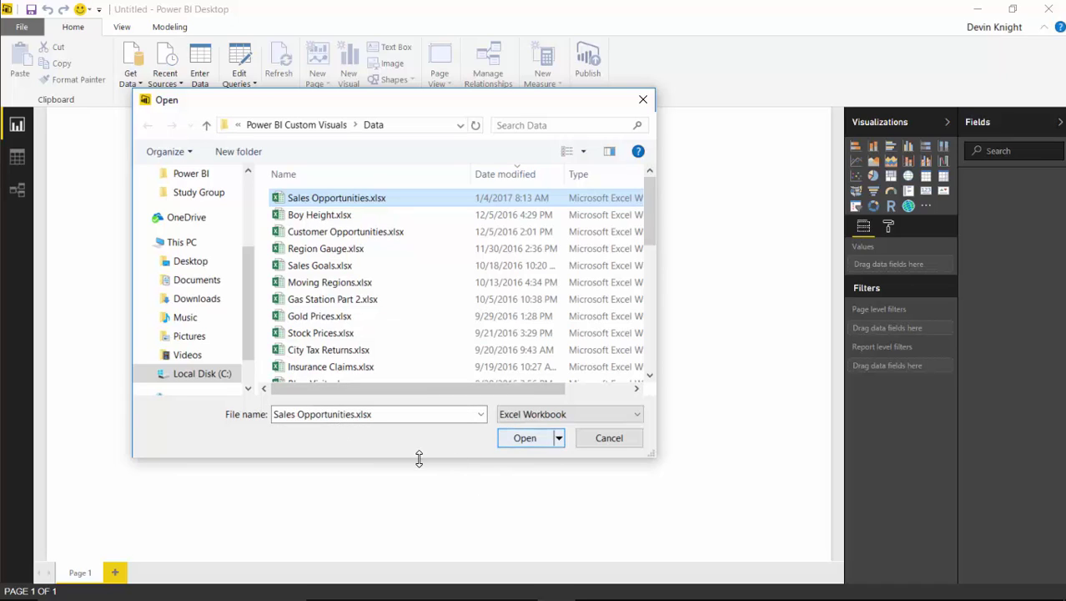
left_click(510, 442)
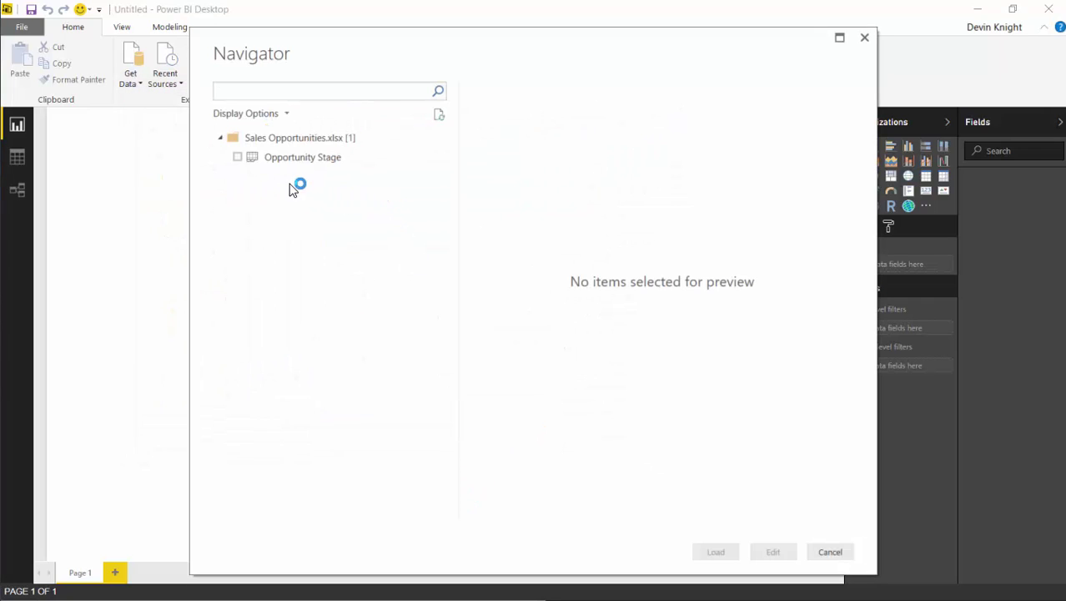
left_click(237, 157)
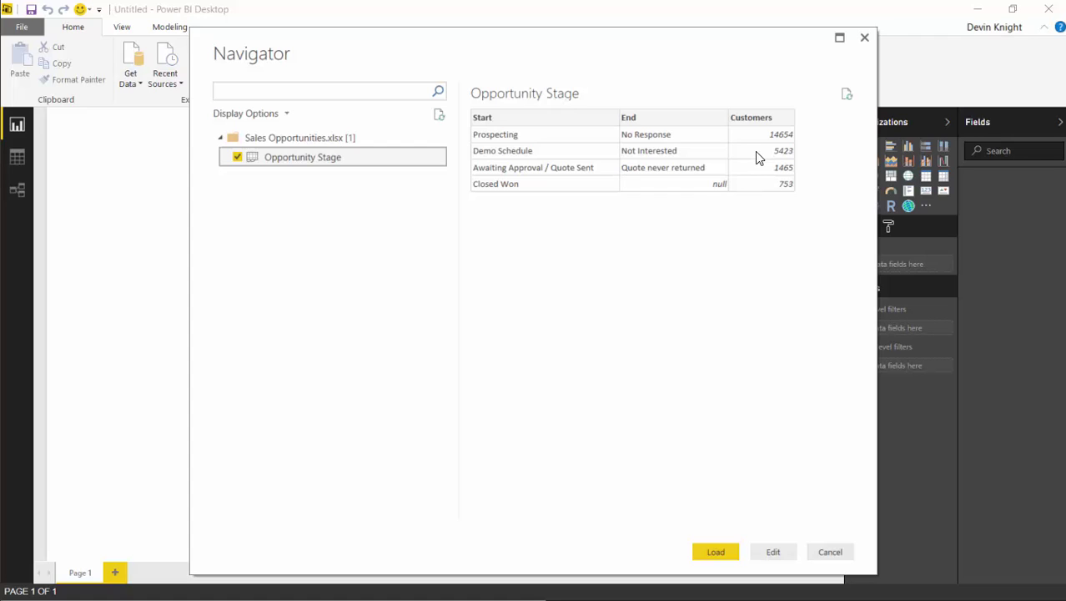
left_click(710, 555)
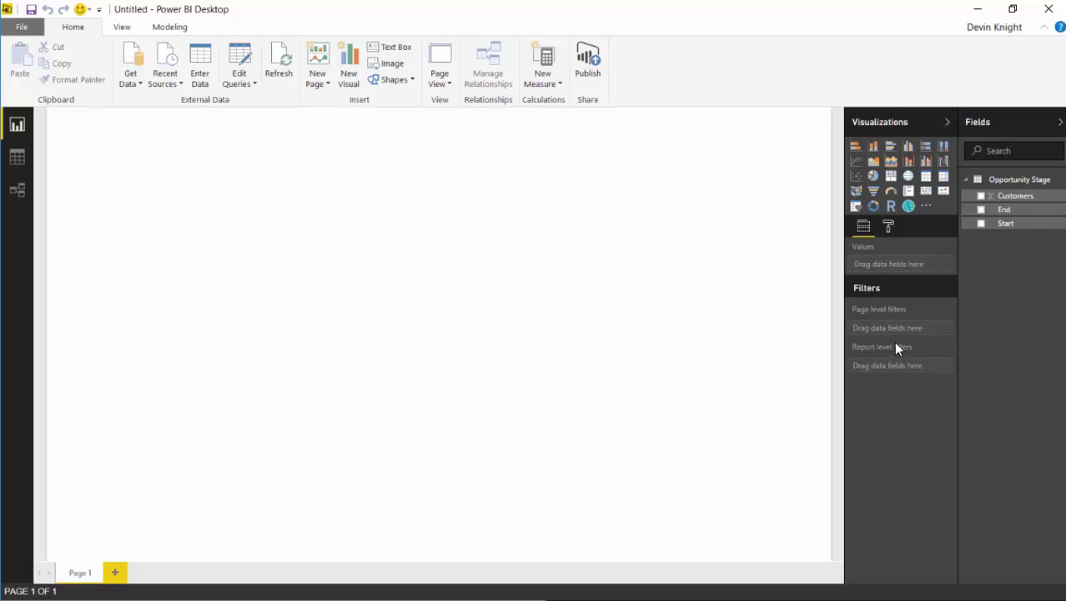
Import the custom visual SankeyBarchart.0.0.5.pbiviz from the Custom Visuals folder into the report.
left_click(928, 209)
left_click(945, 221)
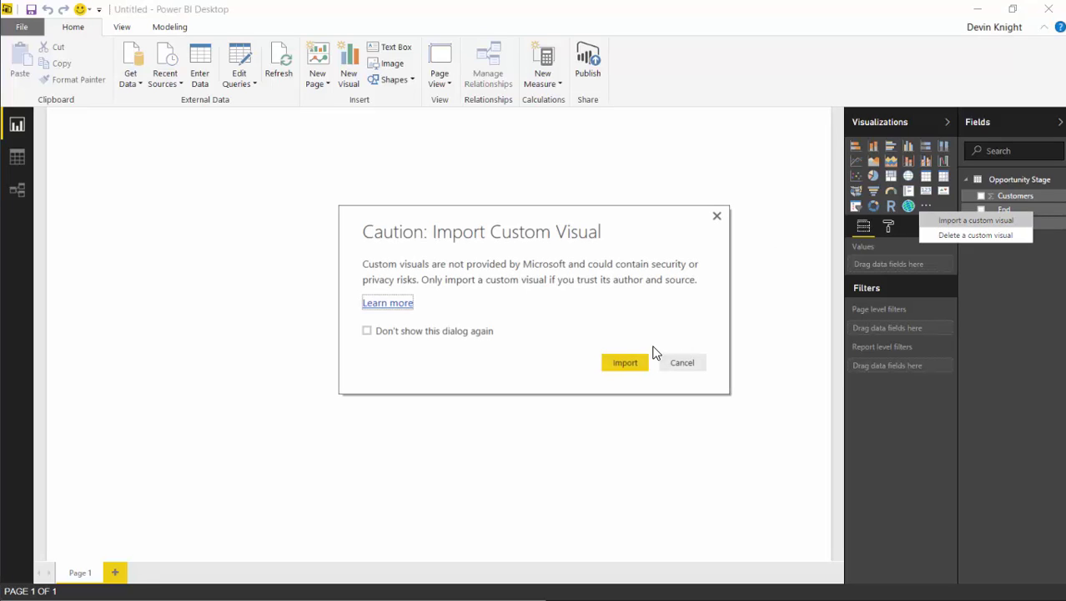
left_click(627, 364)
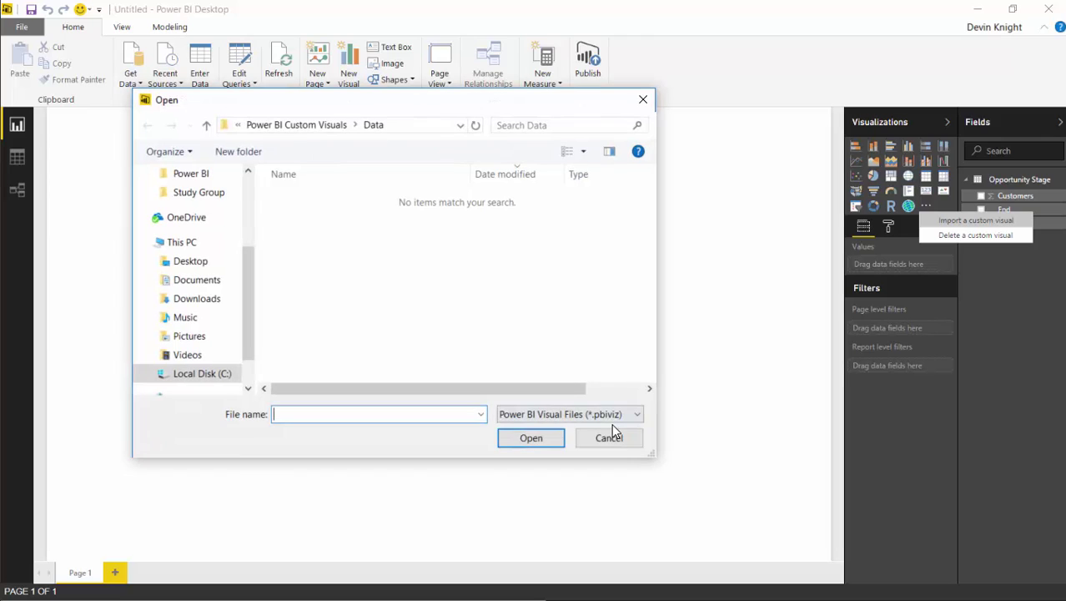
left_click(301, 124)
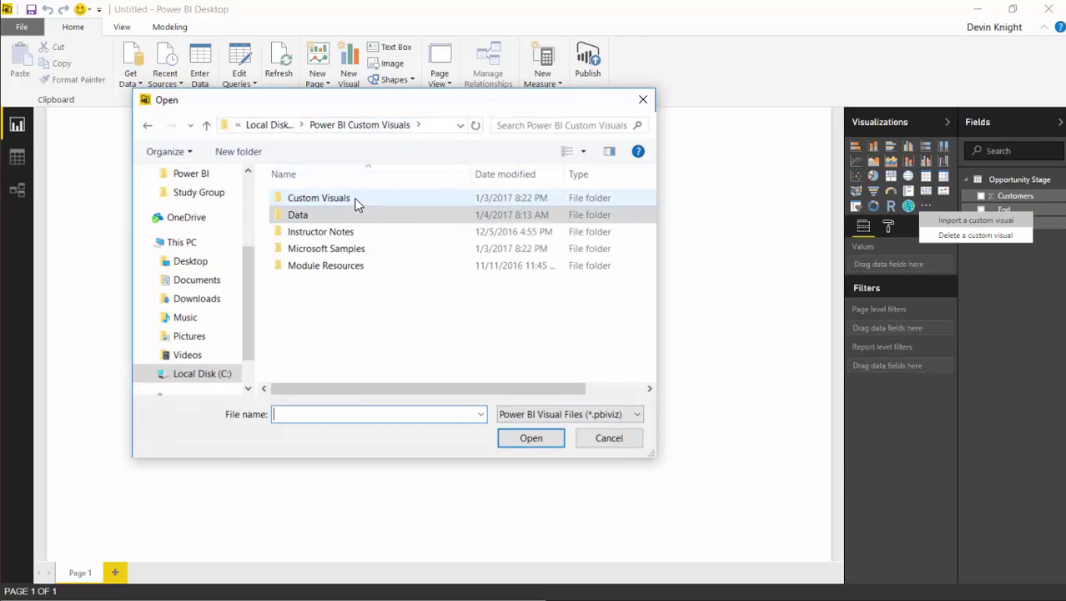
double_click(363, 201)
left_click(344, 201)
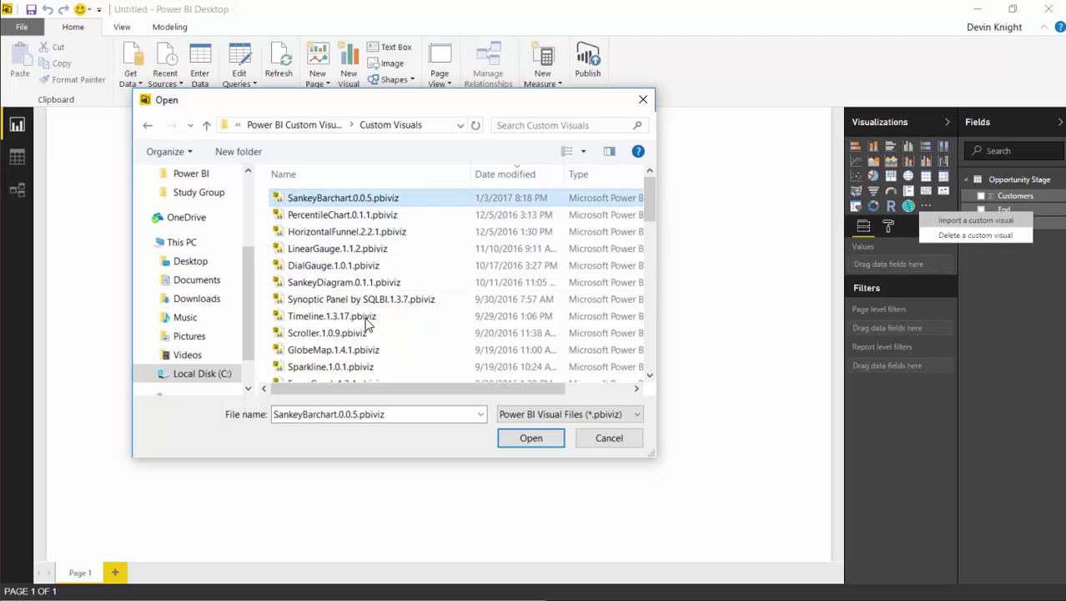
left_click(545, 437)
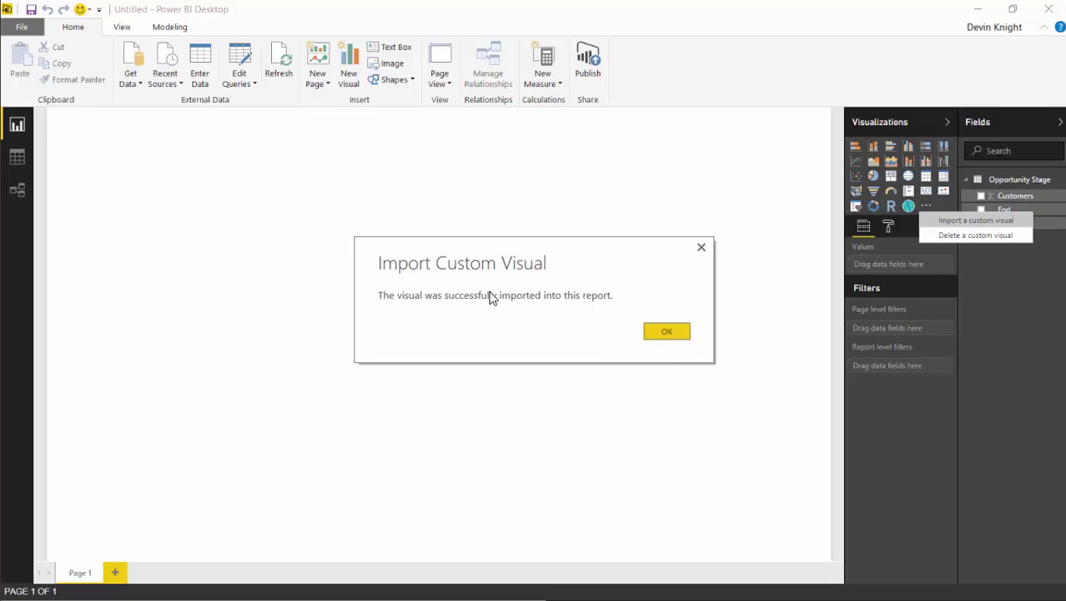
left_click(665, 334)
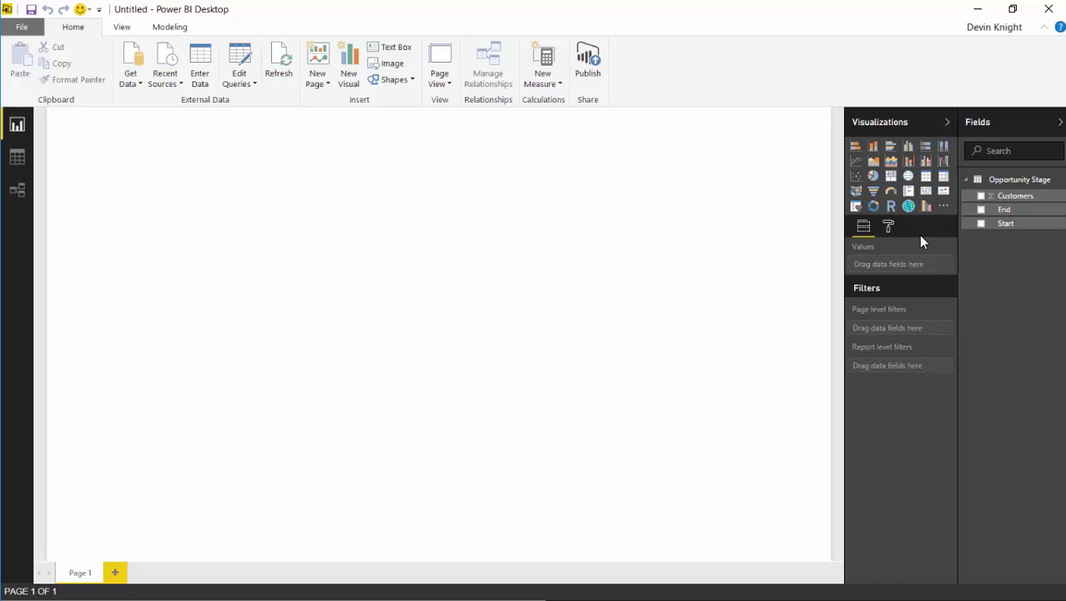
Add a table visual with the Start, End and Customers fields and resize it to about 453 by 186.
left_click(926, 176)
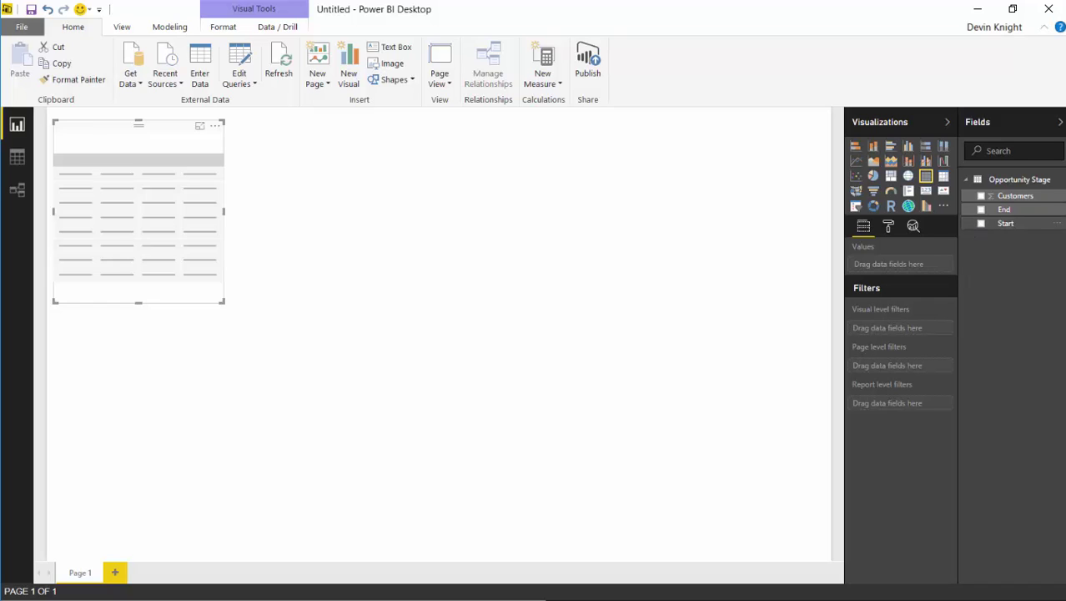
left_click(981, 224)
left_click(981, 209)
left_click(981, 195)
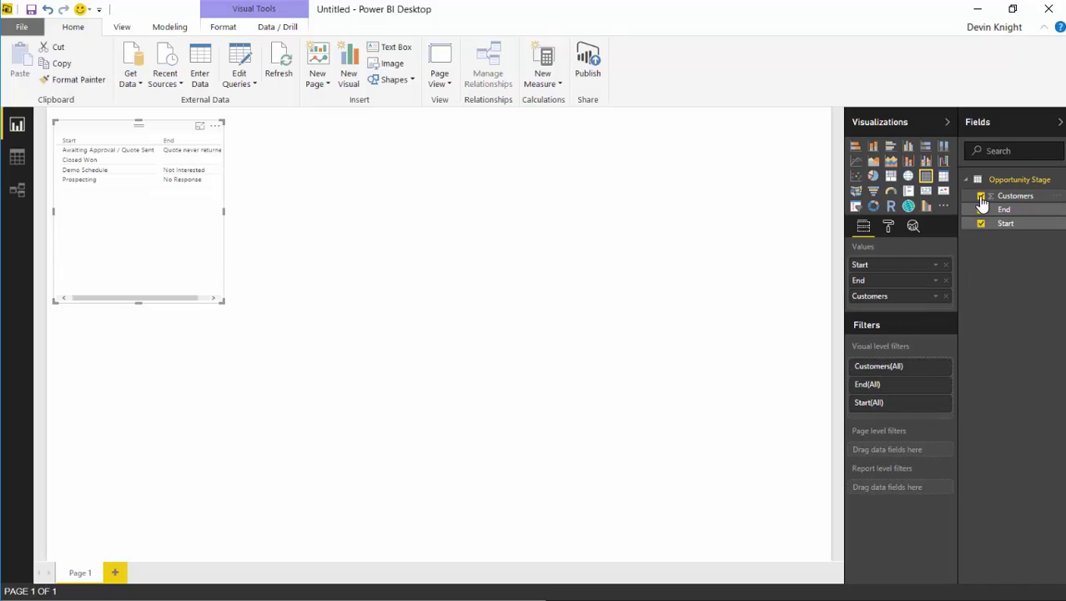
left_click_drag(222, 300, 329, 244)
Set the table visual's text size to 14.
left_click(888, 226)
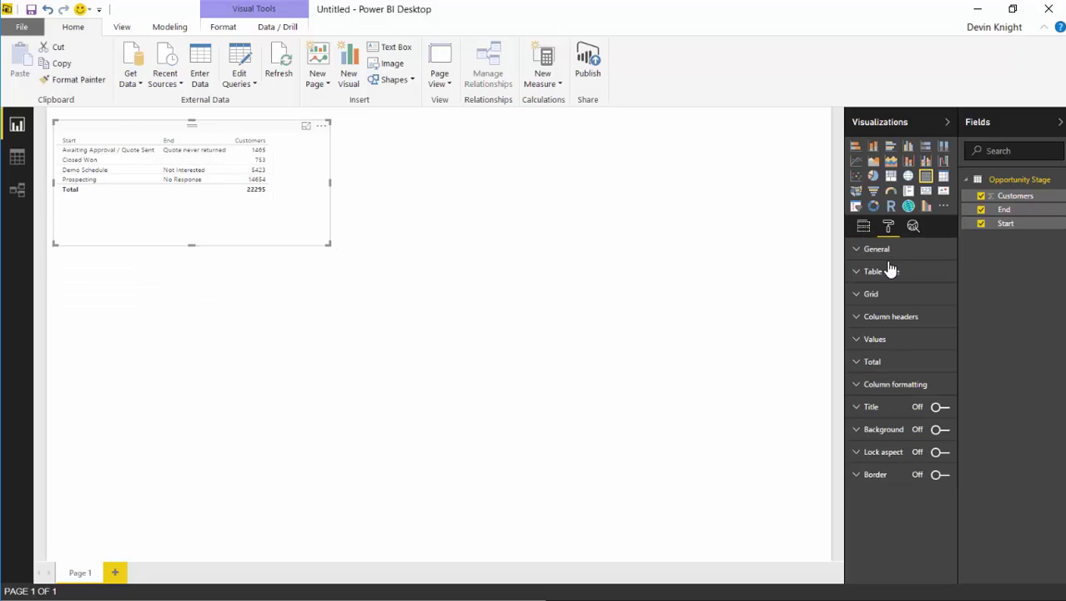
left_click(872, 249)
left_click_drag(912, 300, 920, 302)
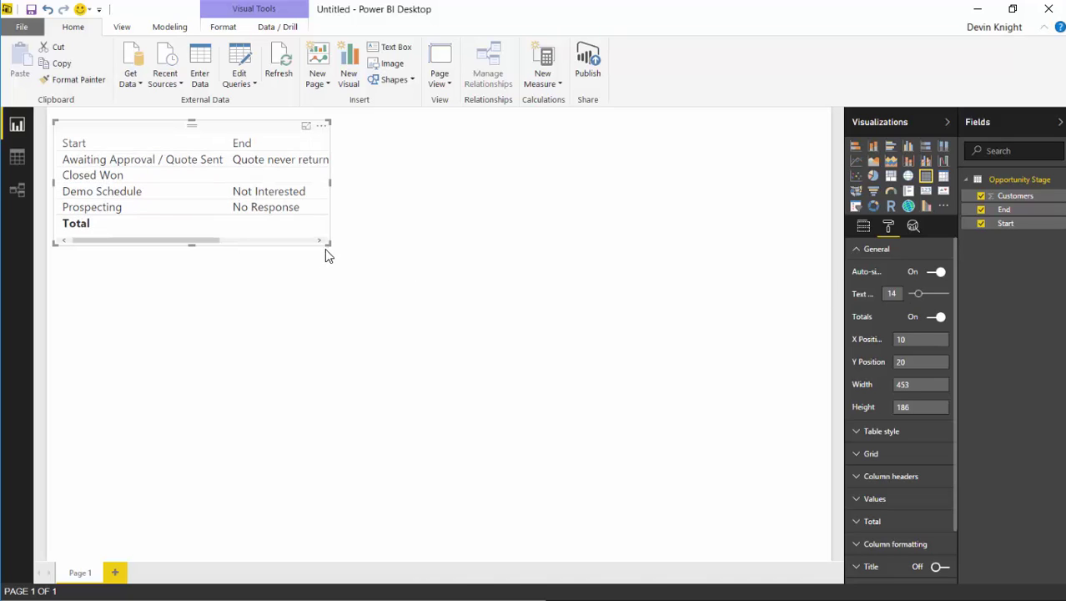
Resize the table to about 646 by 210 and move it to the lower-left corner of the report page.
left_click_drag(329, 243, 394, 259)
left_click_drag(495, 266, 615, 335)
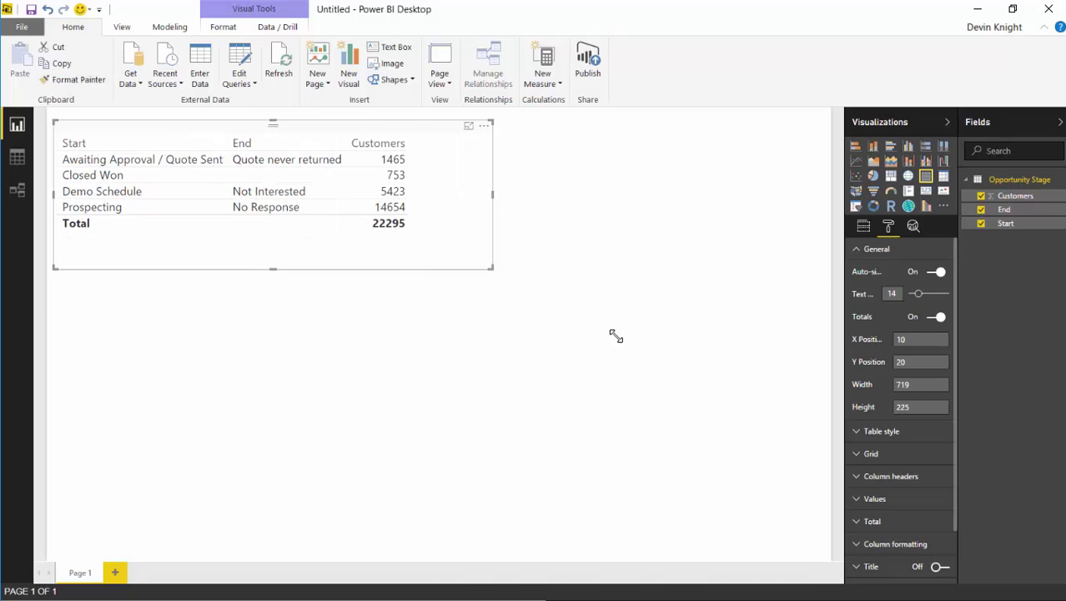
left_click_drag(490, 266, 448, 259)
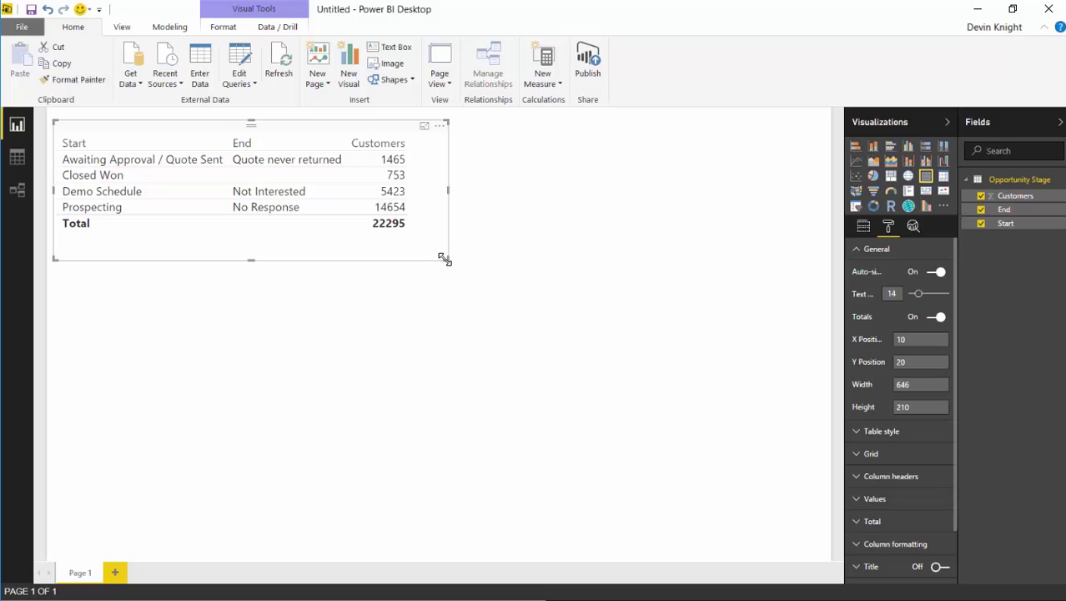
left_click_drag(336, 135, 332, 440)
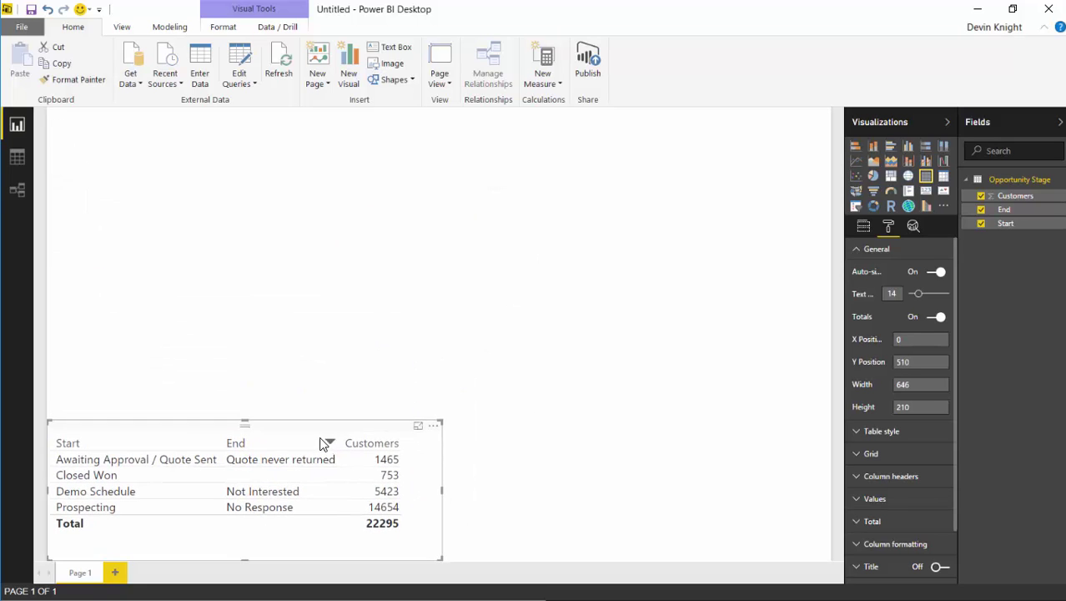
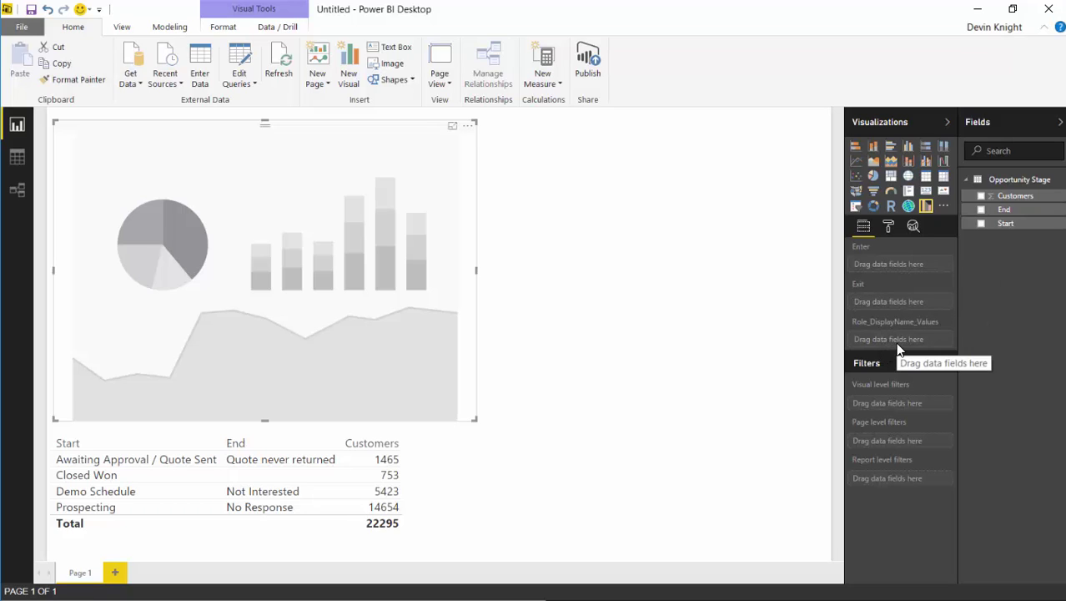
Assign Start to Enter, End to Exit and Customers to Role_DisplayName_Values in the Sankey bar chart.
left_click(981, 223)
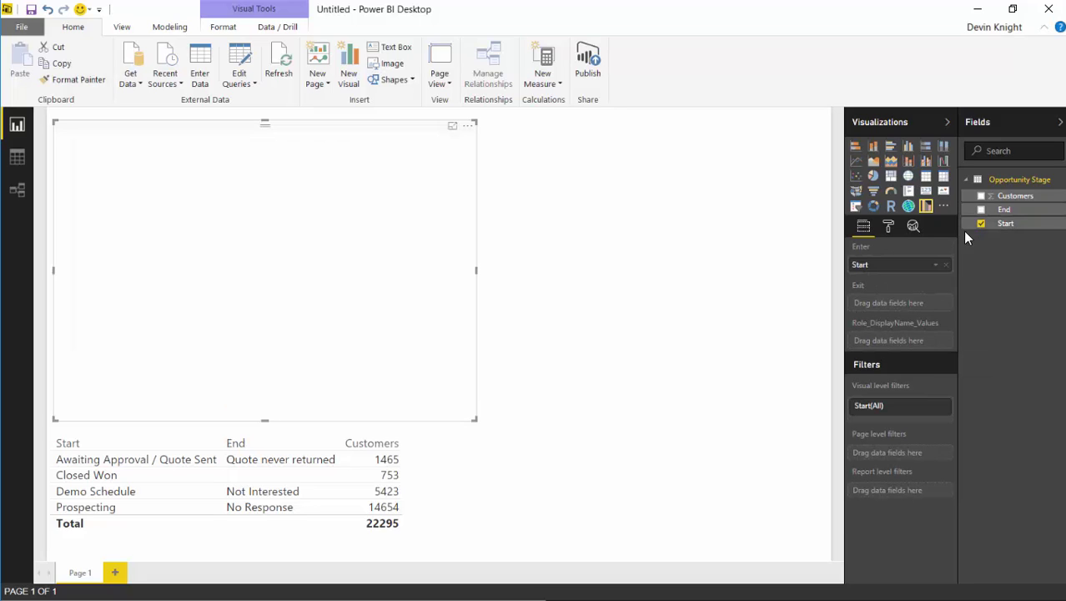
left_click(981, 209)
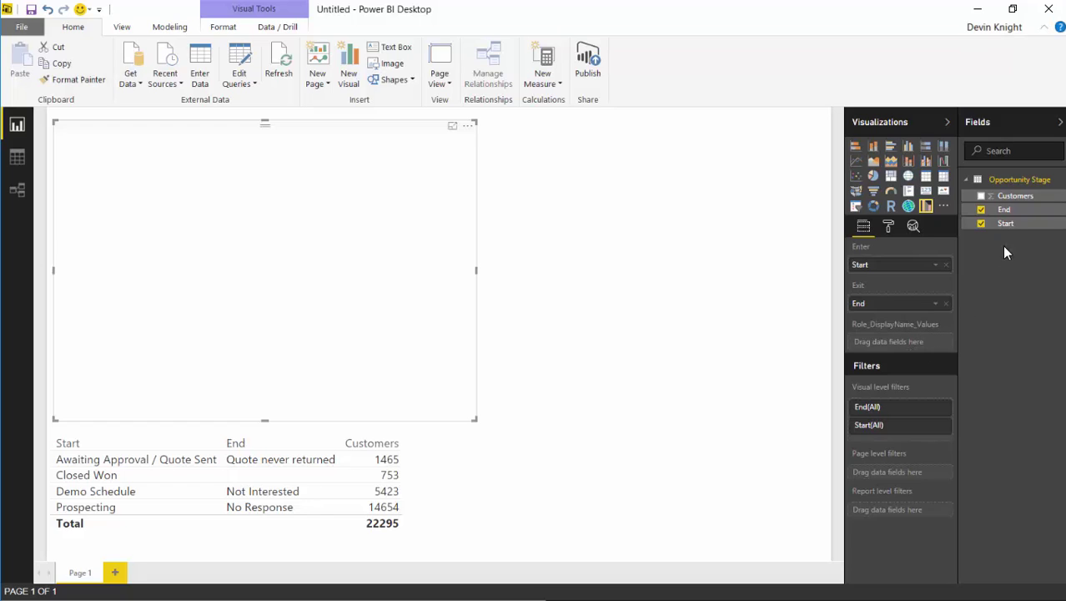
left_click(981, 196)
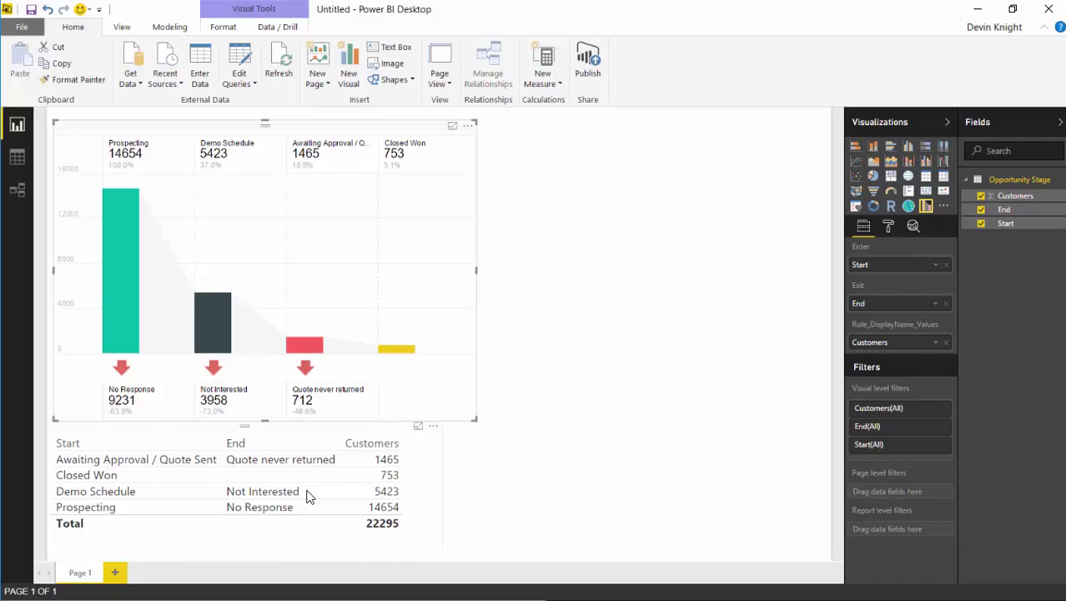
Sort the table by Customers in descending order and fit it into the report page's upper-right corner beside the chart.
left_click(433, 426)
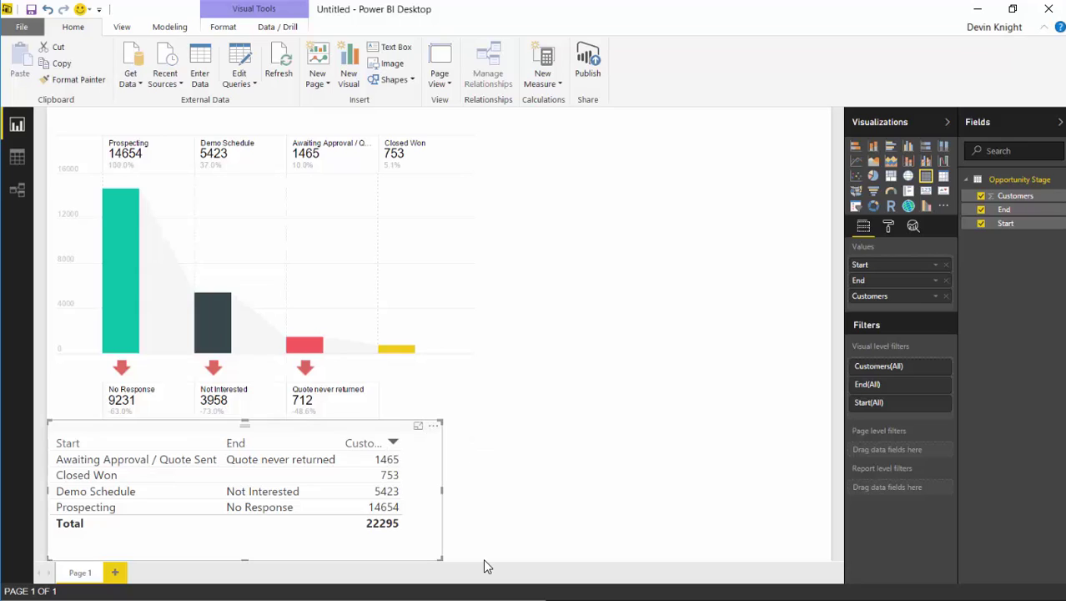
left_click(390, 442)
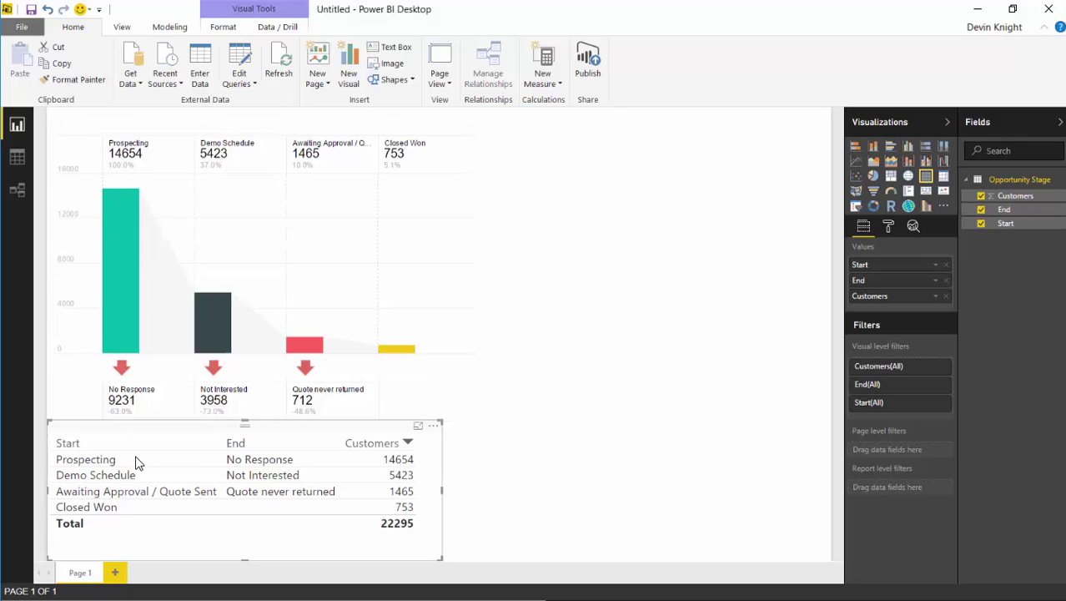
left_click_drag(138, 429, 560, 125)
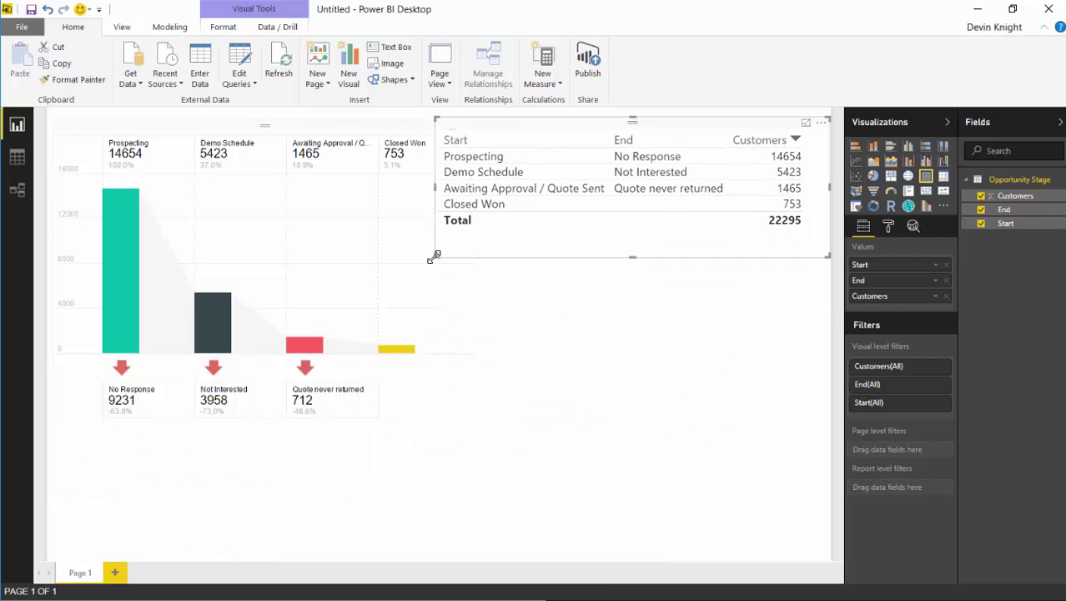
left_click_drag(435, 257, 484, 264)
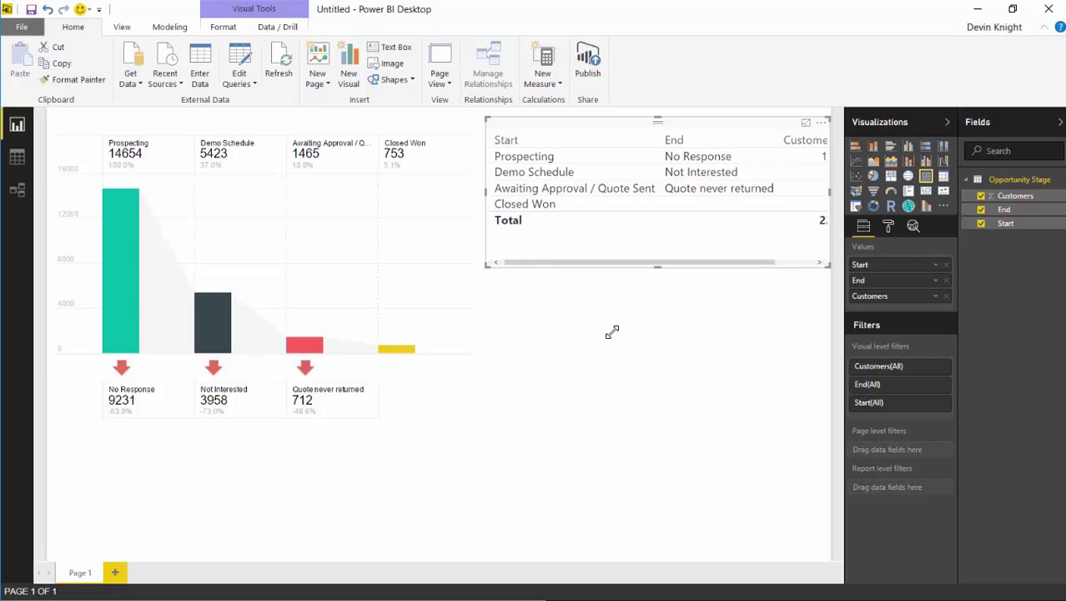
Reduce the table's text size so that all three columns fit within its frame.
left_click(888, 225)
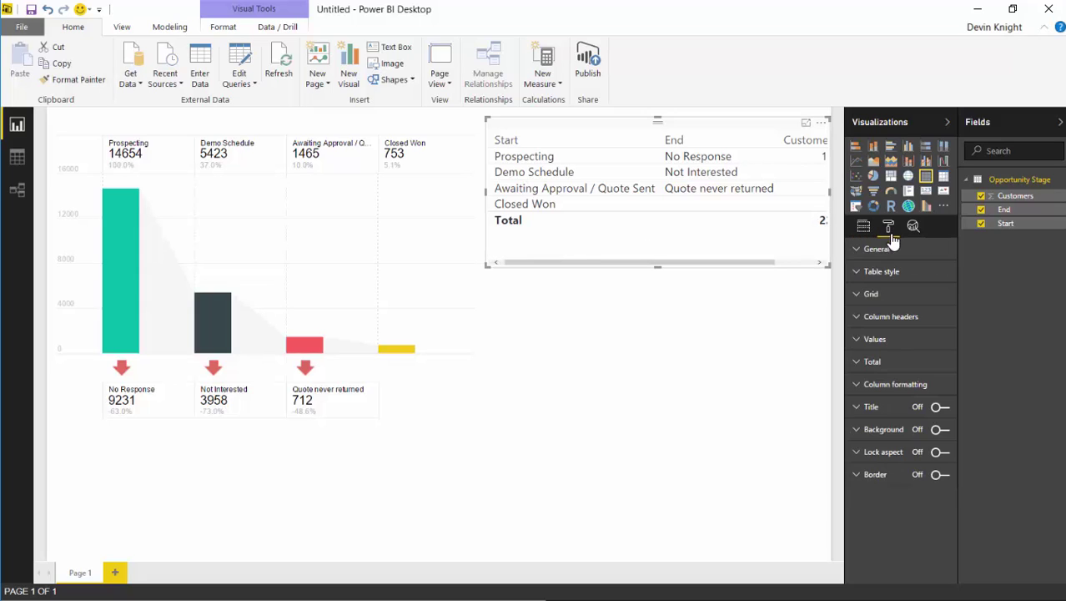
left_click(877, 250)
left_click_drag(917, 293, 910, 293)
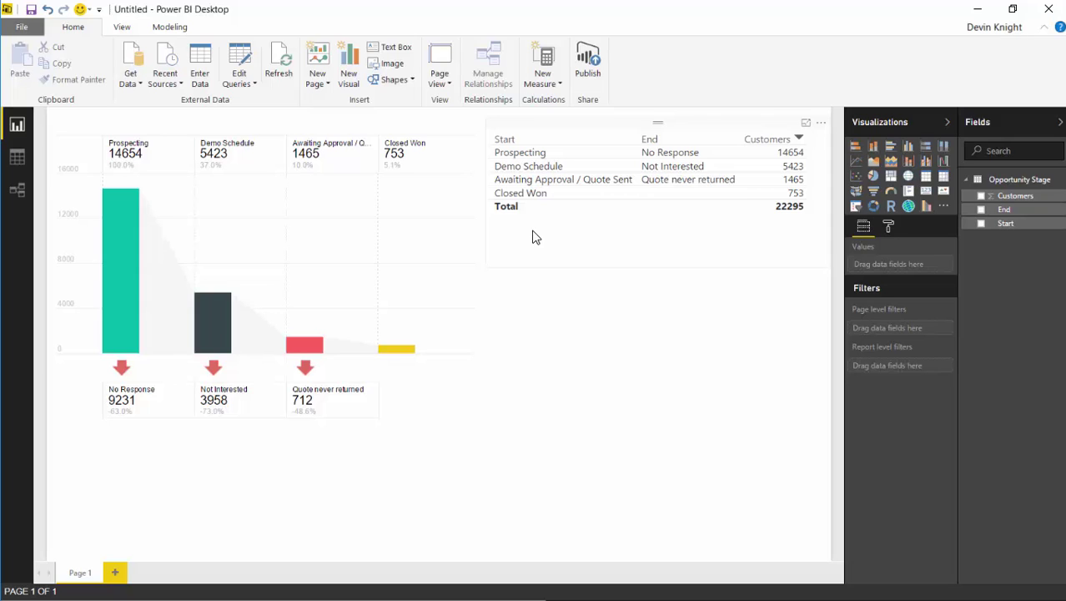
Try the title text "df" on the Sankey bar chart and switch its title off again.
left_click(467, 369)
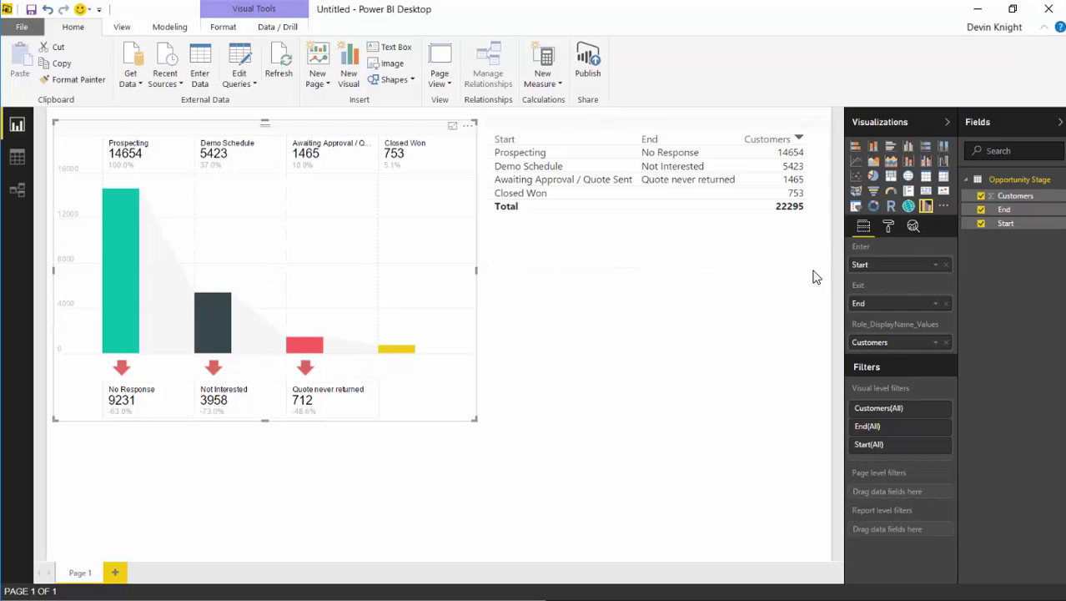
left_click(889, 226)
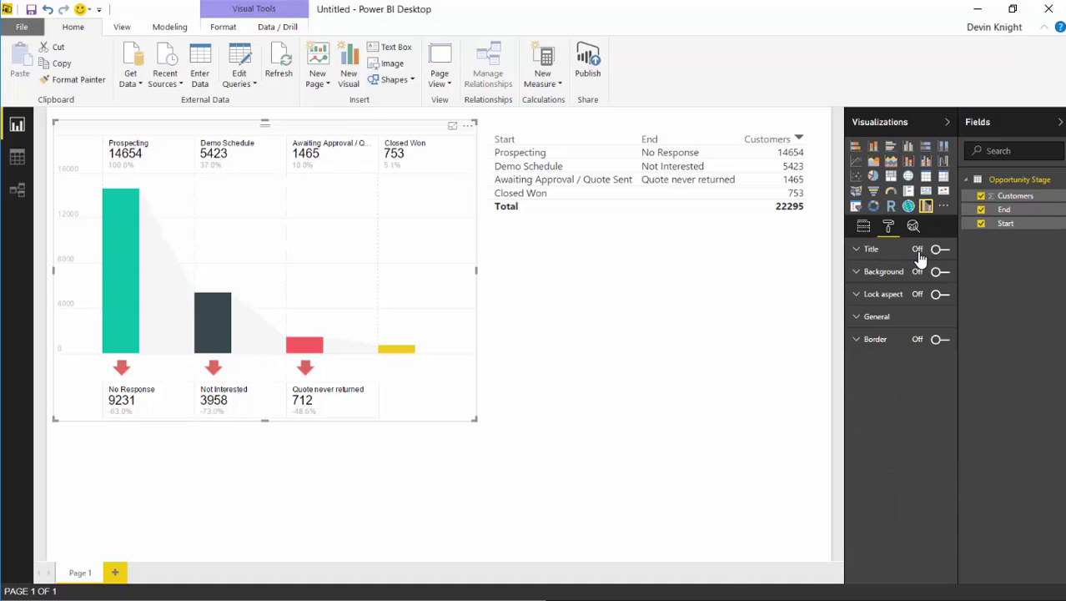
left_click(857, 249)
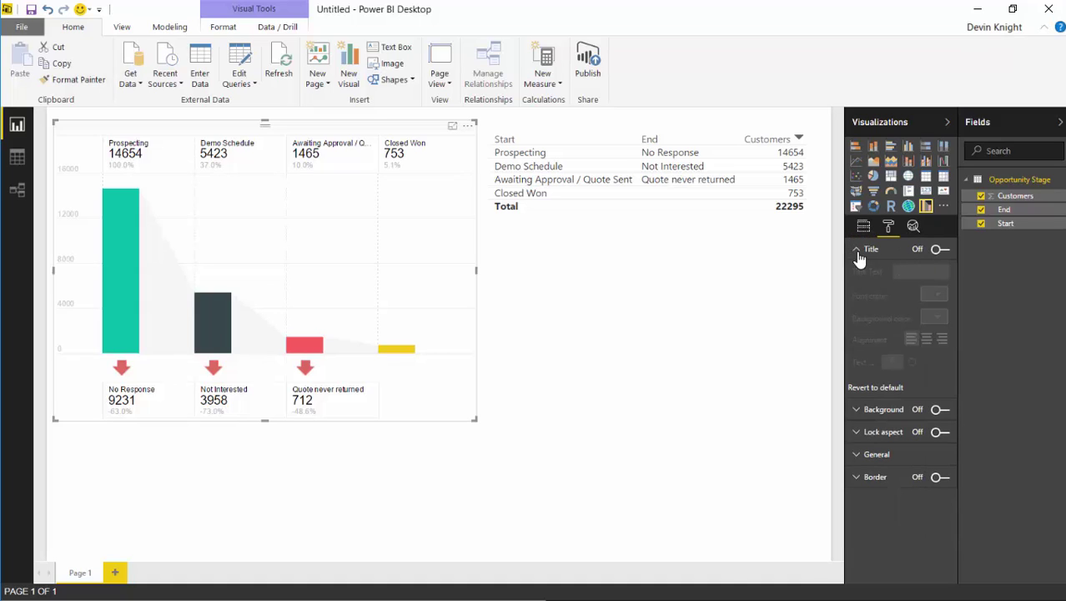
left_click(938, 249)
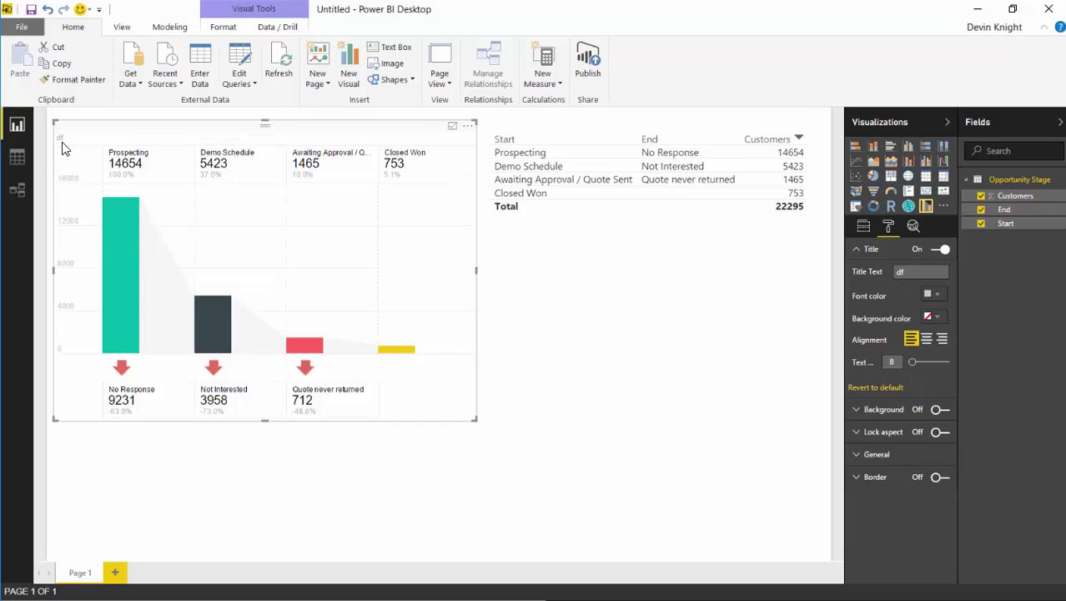
left_click(932, 253)
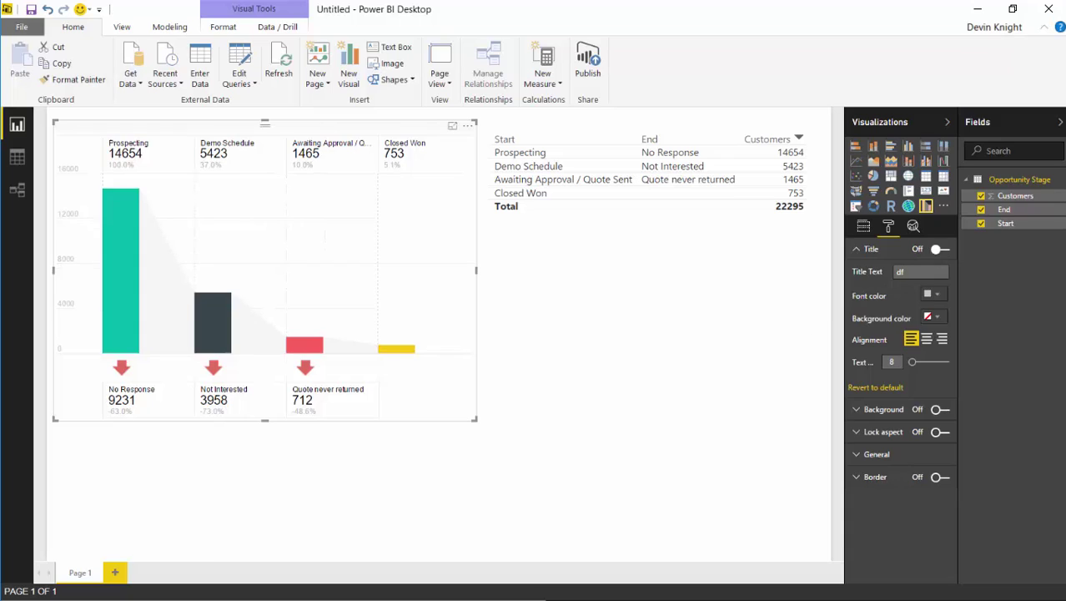
left_click(857, 252)
Try the Sankey bar chart's background formatting with its color and transparency options and switch it off again.
left_click(856, 272)
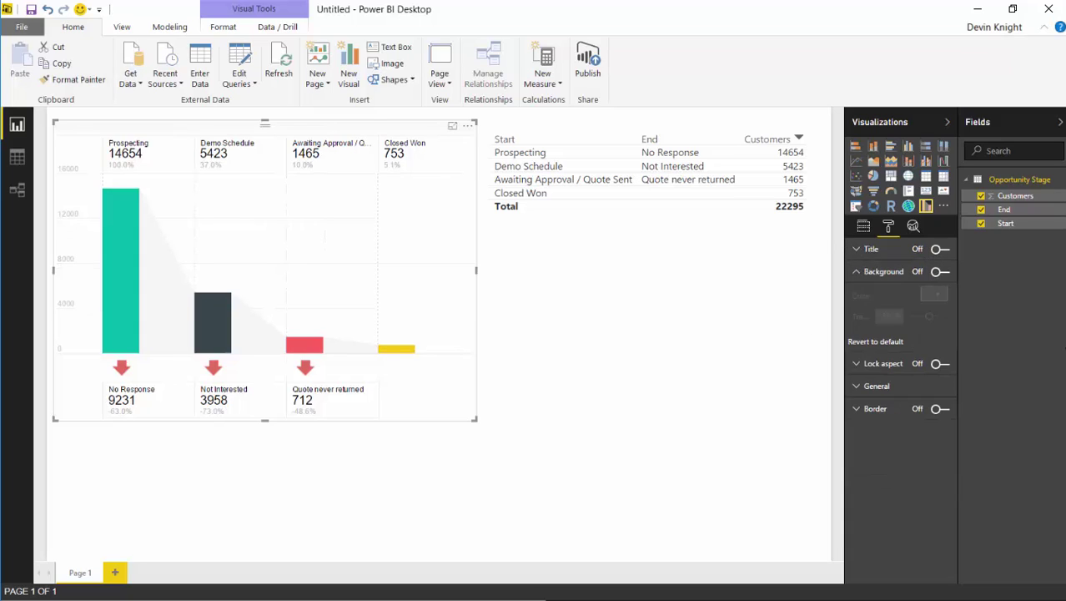
left_click(940, 272)
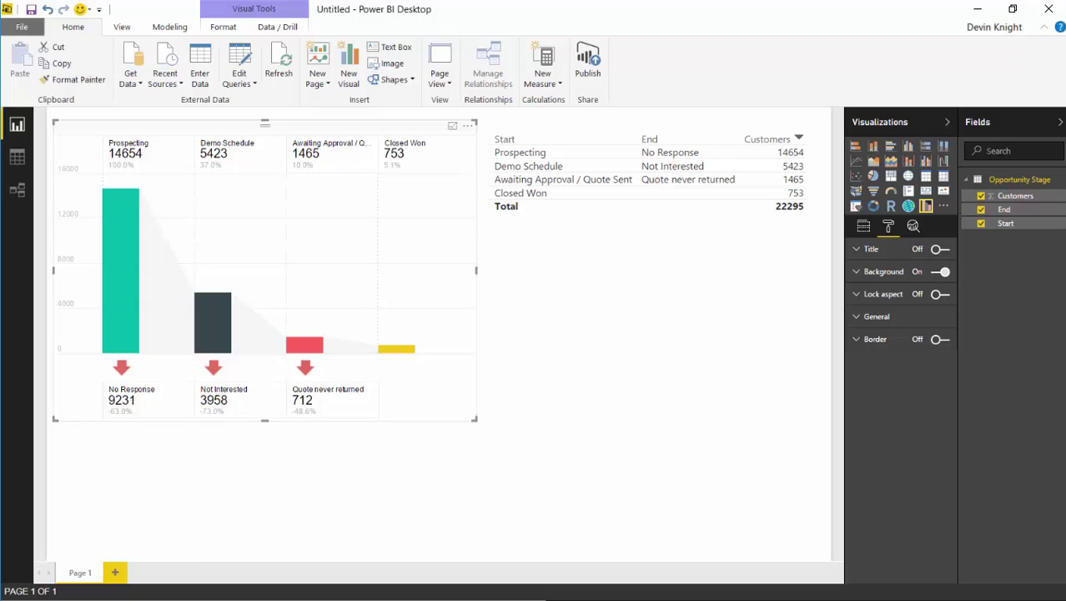
left_click(852, 272)
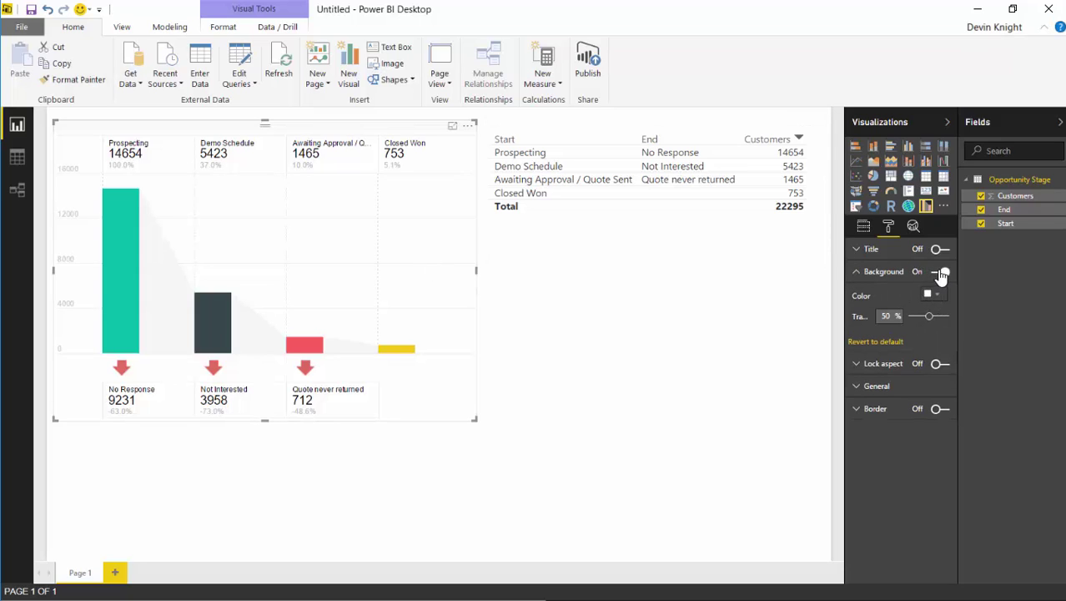
left_click(938, 273)
left_click(856, 272)
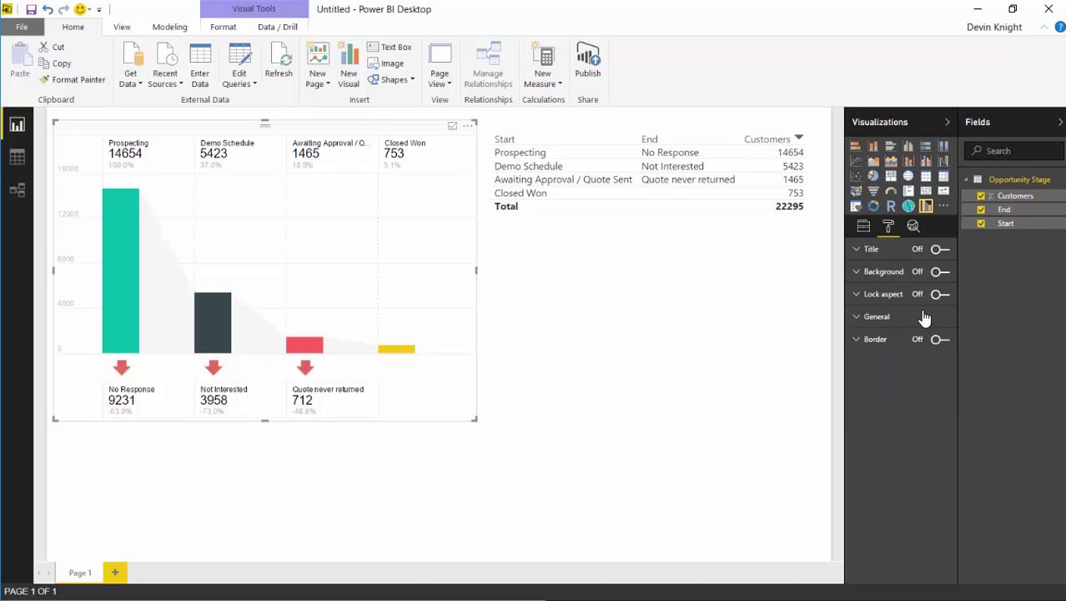
Review the Sankey bar chart's general position and size settings and deselect the chart.
left_click(859, 316)
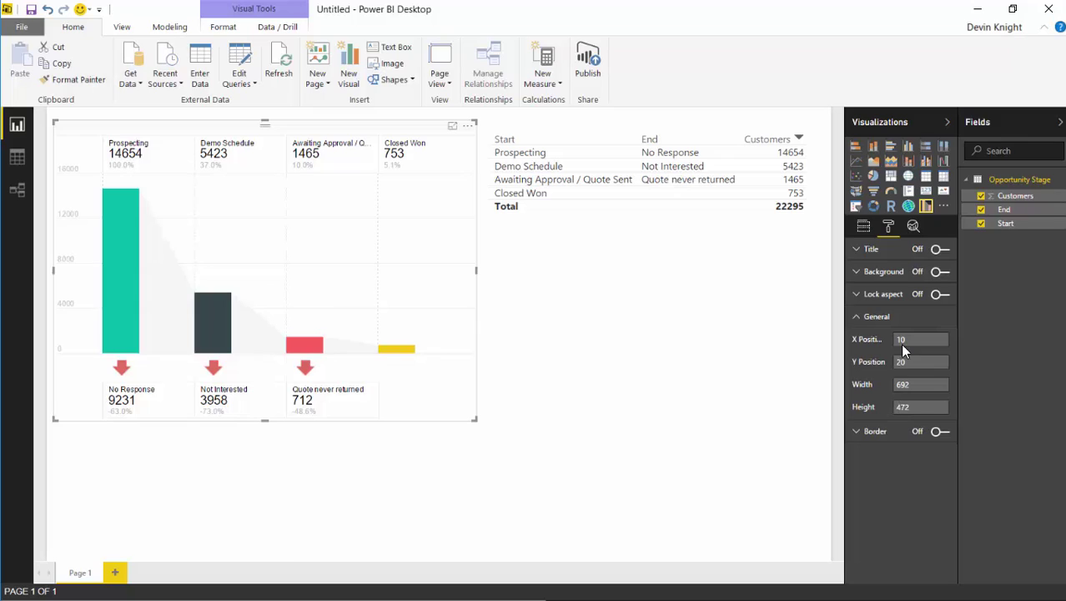
left_click(858, 316)
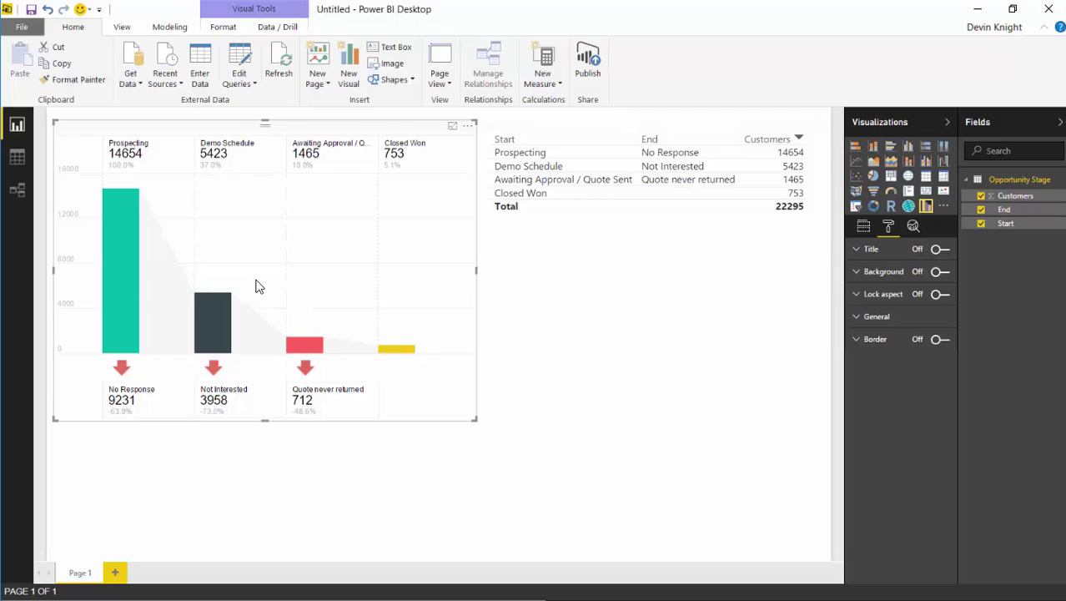
left_click(632, 473)
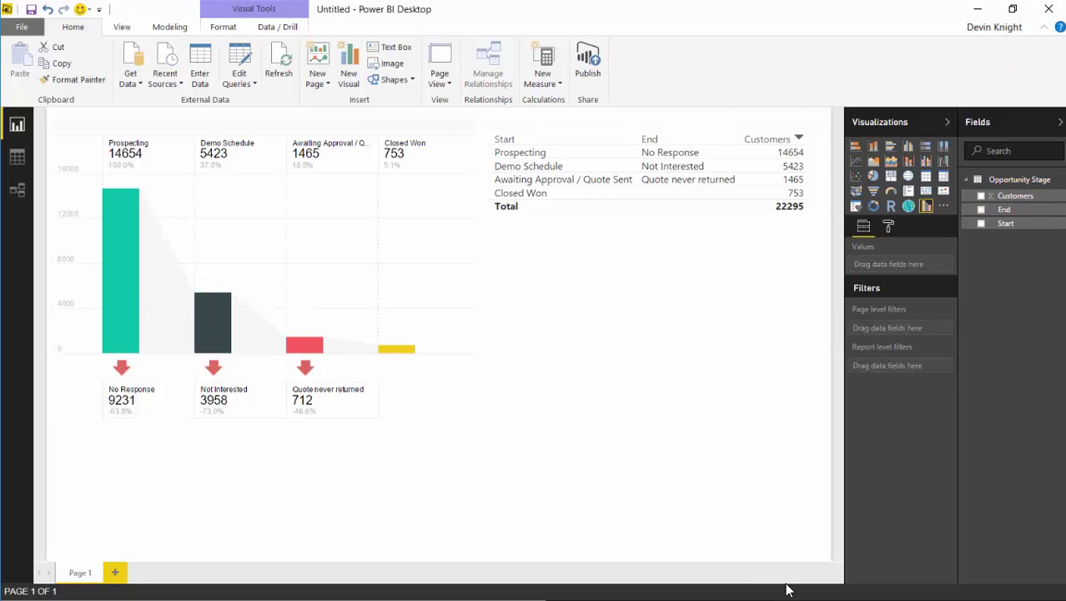